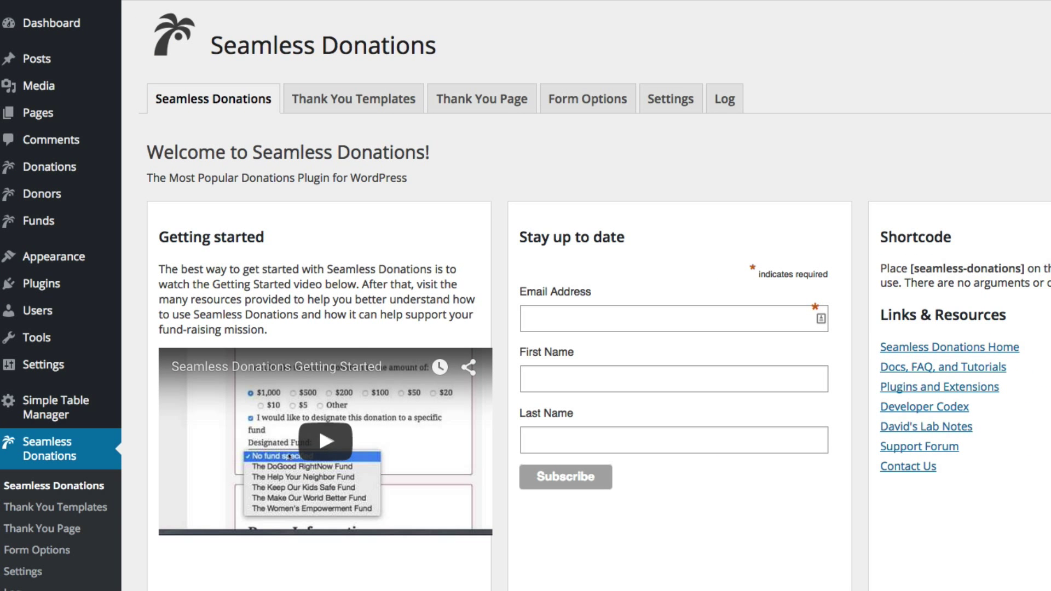
On the Seamless Donations Settings tab, set PayPal Interface Mode to Sandbox (Test Server) and save.
click(660, 104)
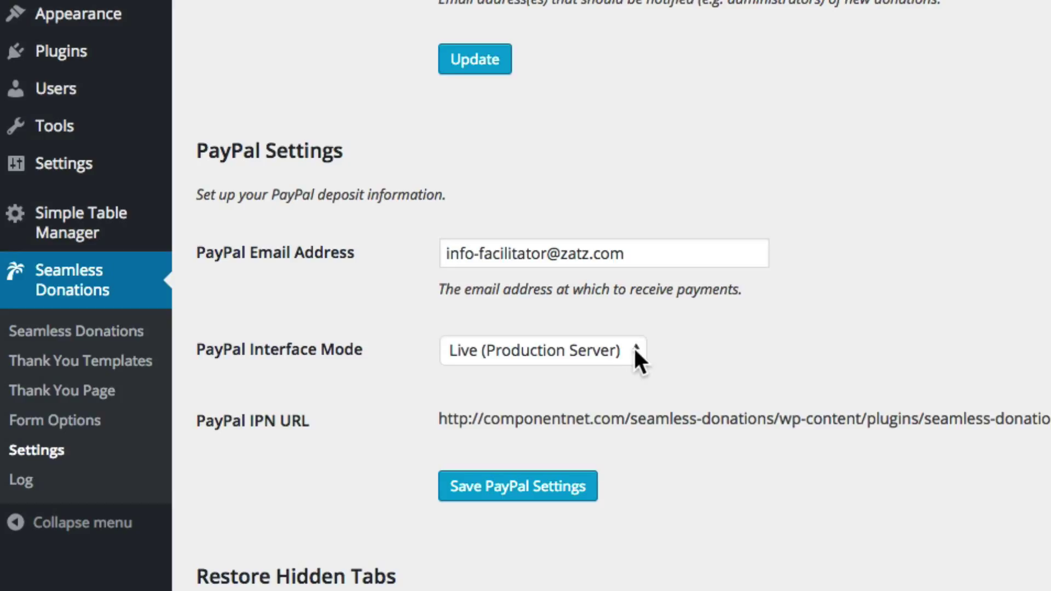
scroll(624, 350, down, 1)
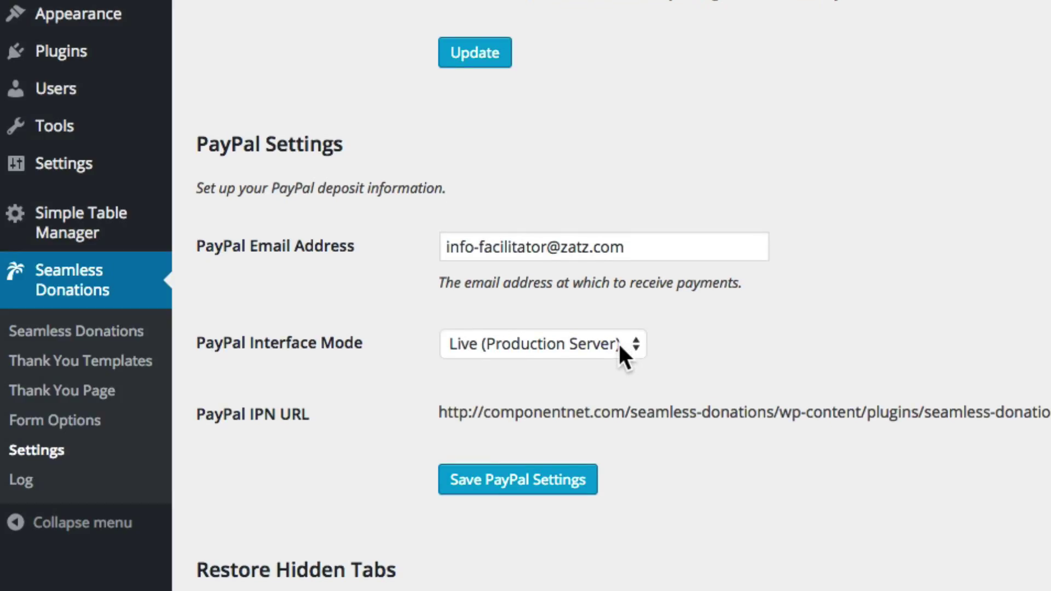
click(620, 344)
click(614, 361)
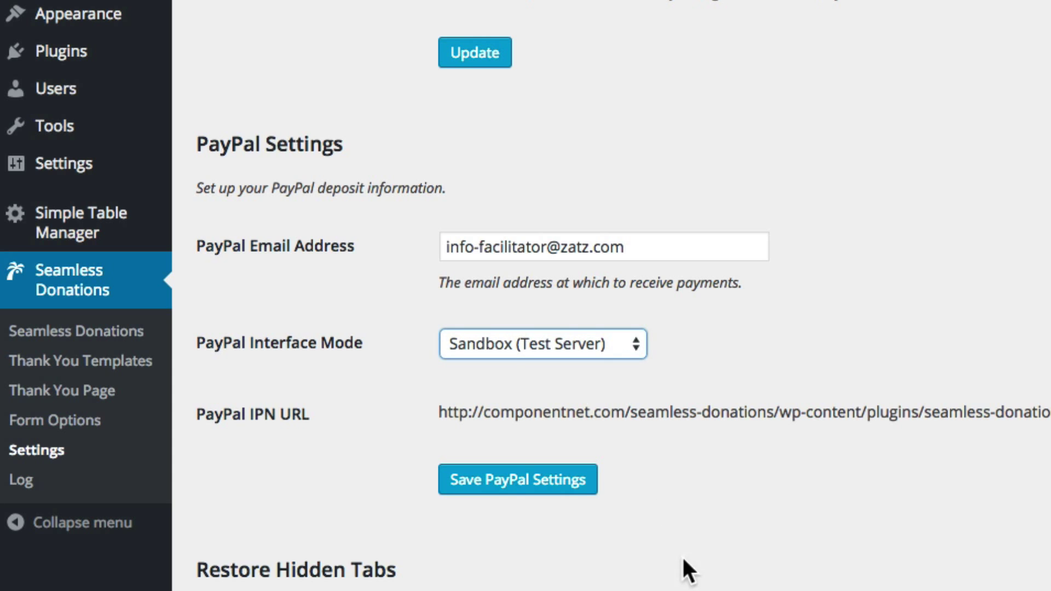
click(468, 482)
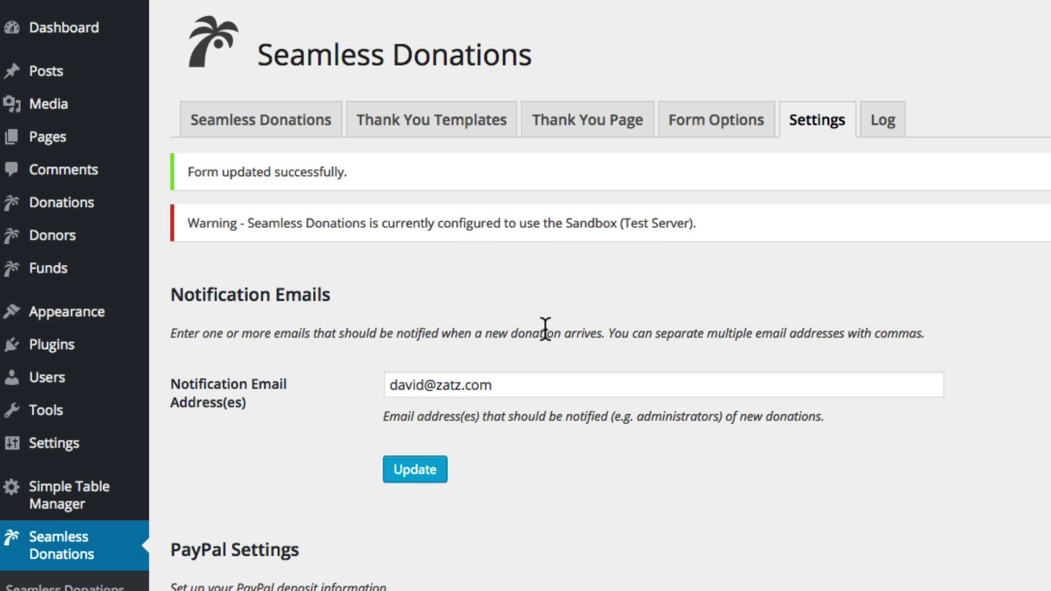
Return via the Dashboard to Seamless Donations settings and select the sandbox PayPal email address.
click(66, 30)
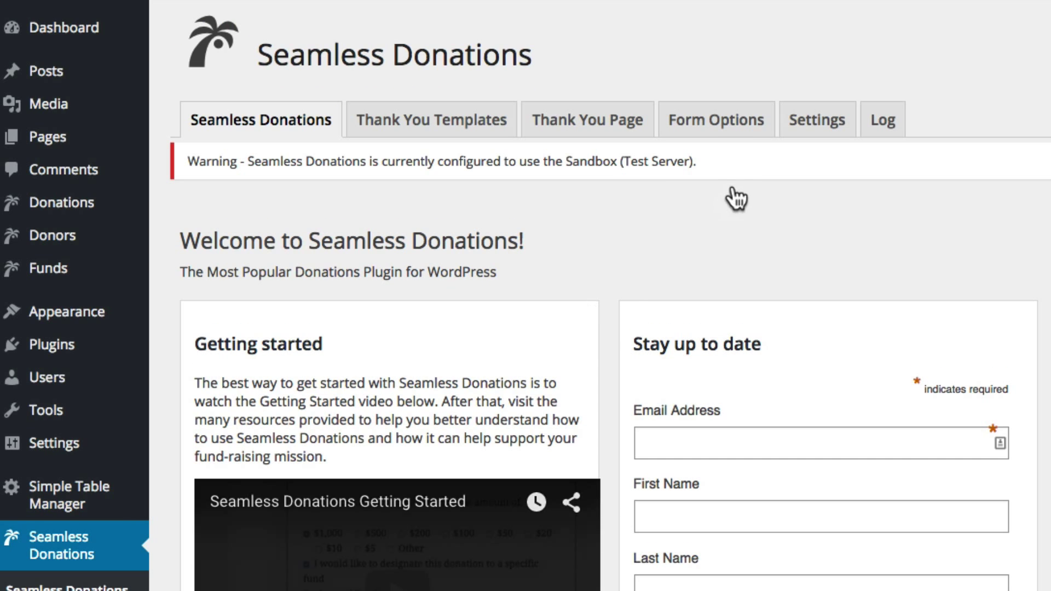
click(804, 121)
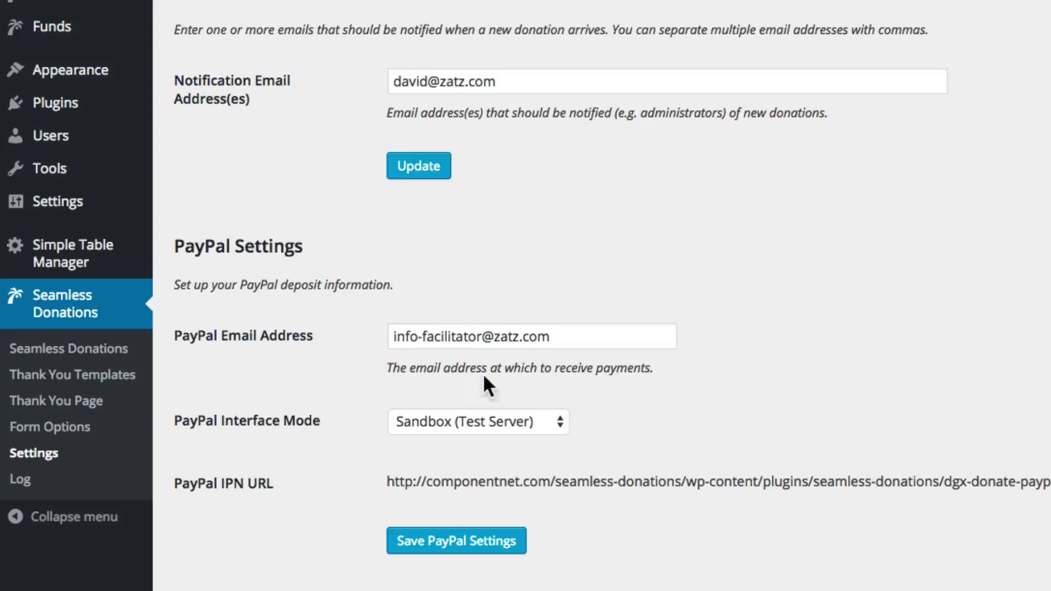
drag(563, 335, 339, 332)
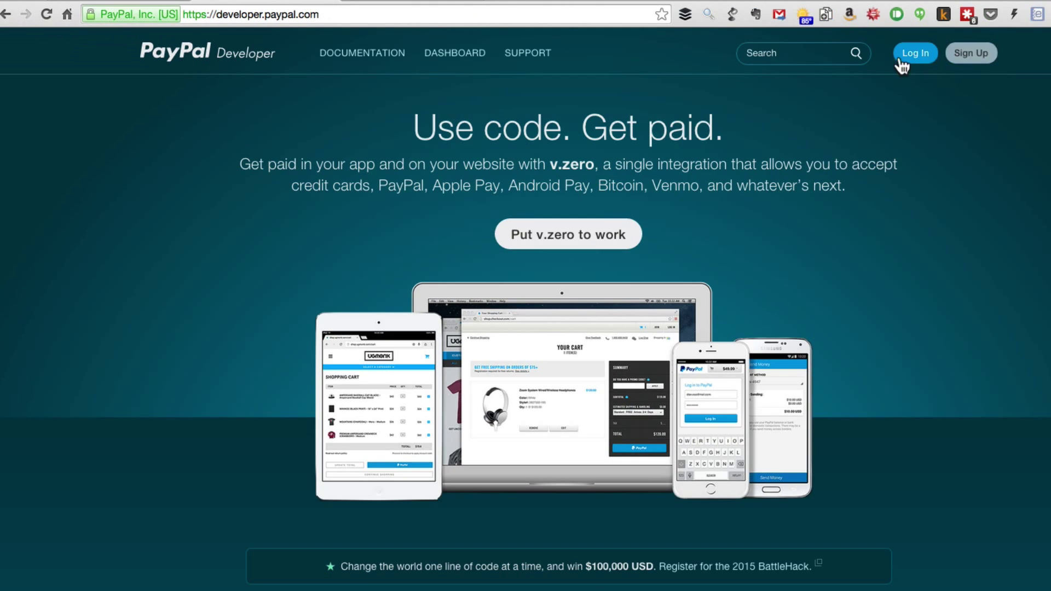
Log in to PayPal Developer and open the dashboard's My Apps page.
click(930, 61)
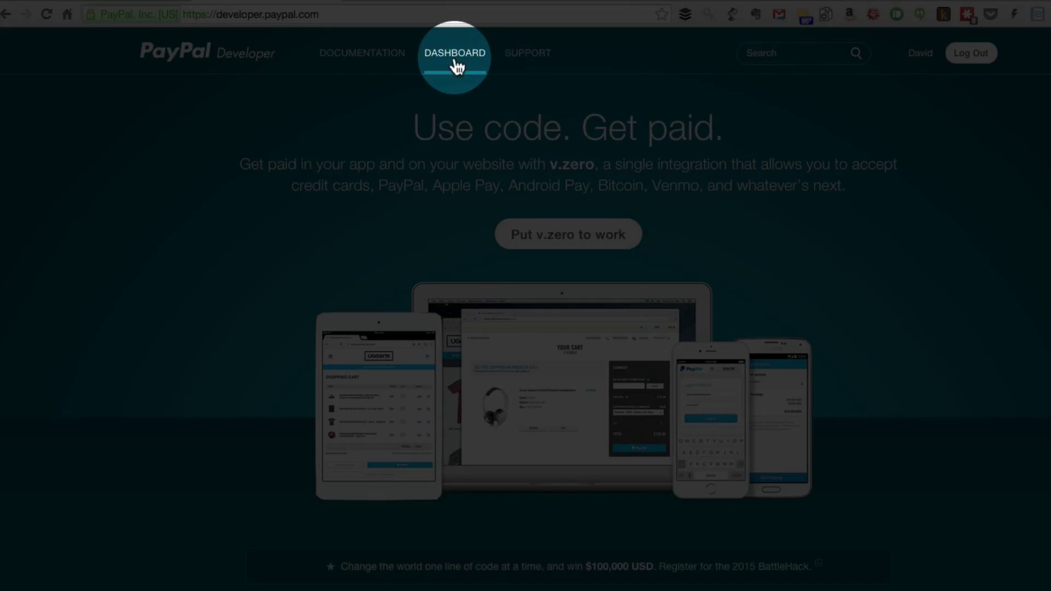
click(455, 61)
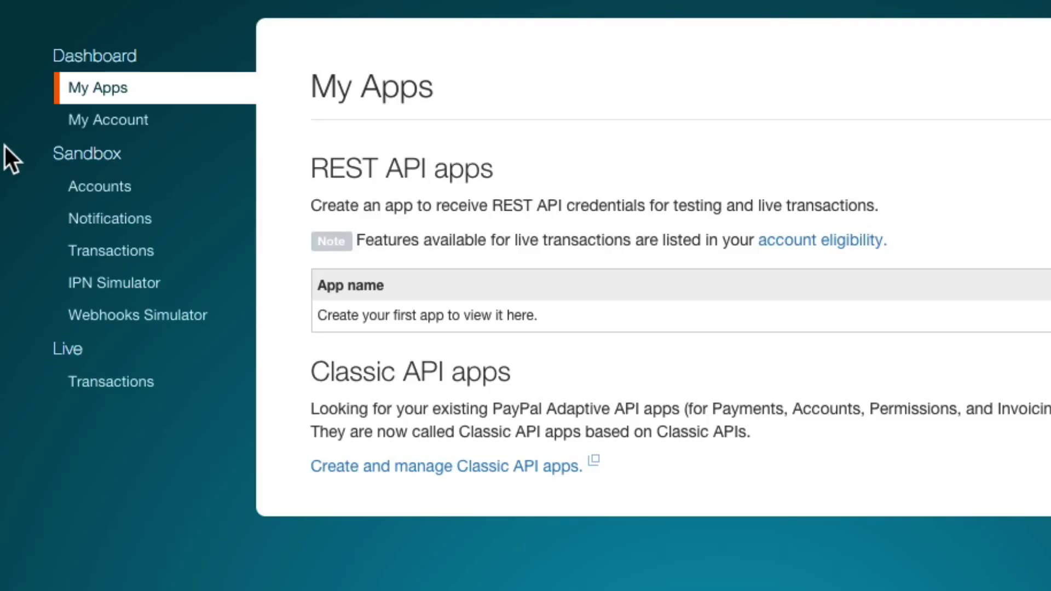
Open Sandbox > Accounts to list the business and personal test accounts.
click(89, 192)
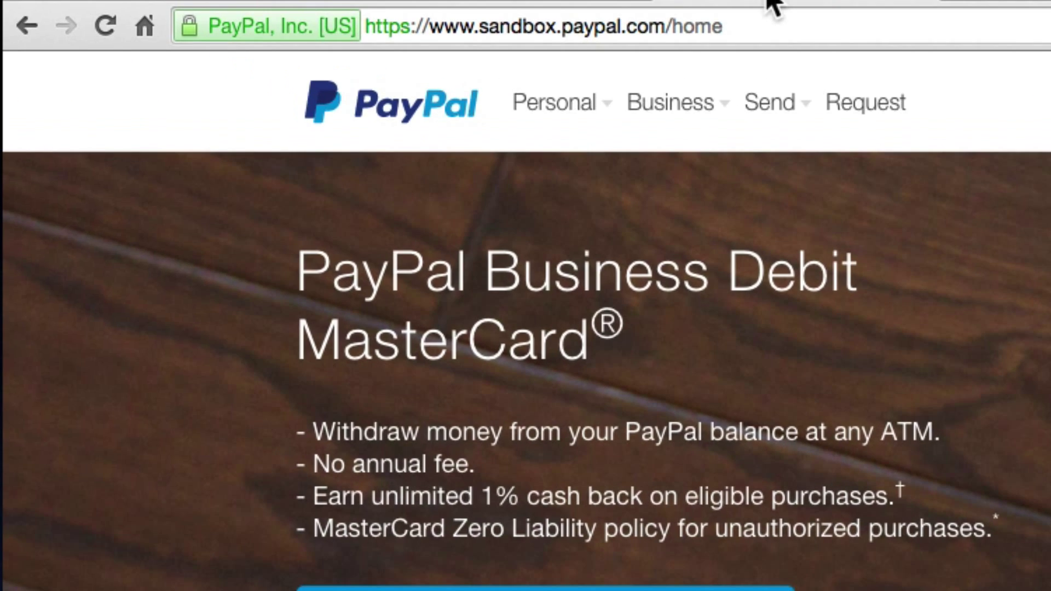
Load the sandbox.paypal.com login and sign in to the business test account with its password.
click(481, 28)
drag(482, 28, 663, 30)
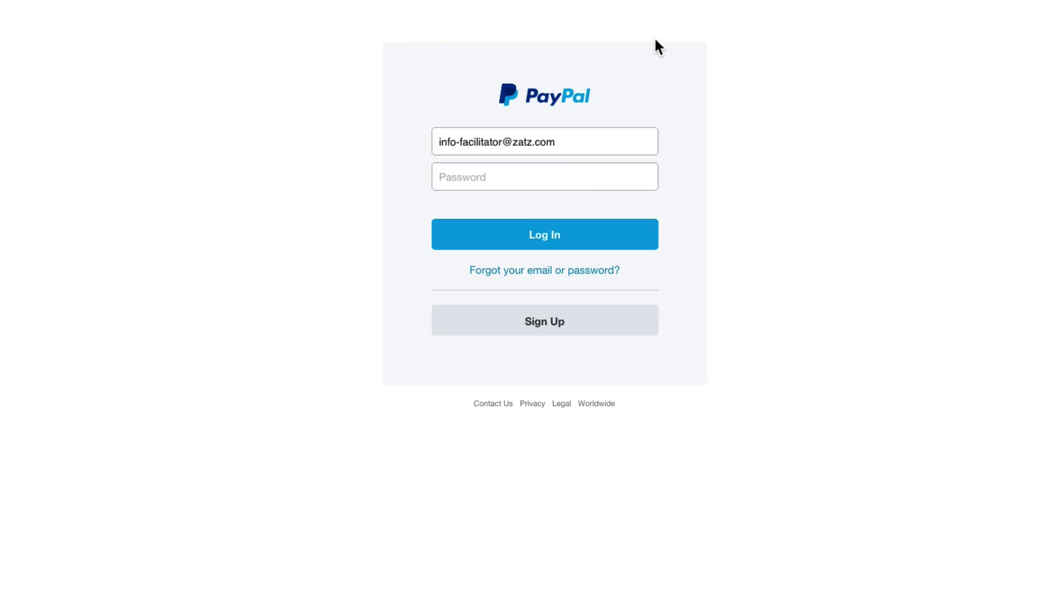
click(500, 198)
key(ctrl+v)
click(526, 258)
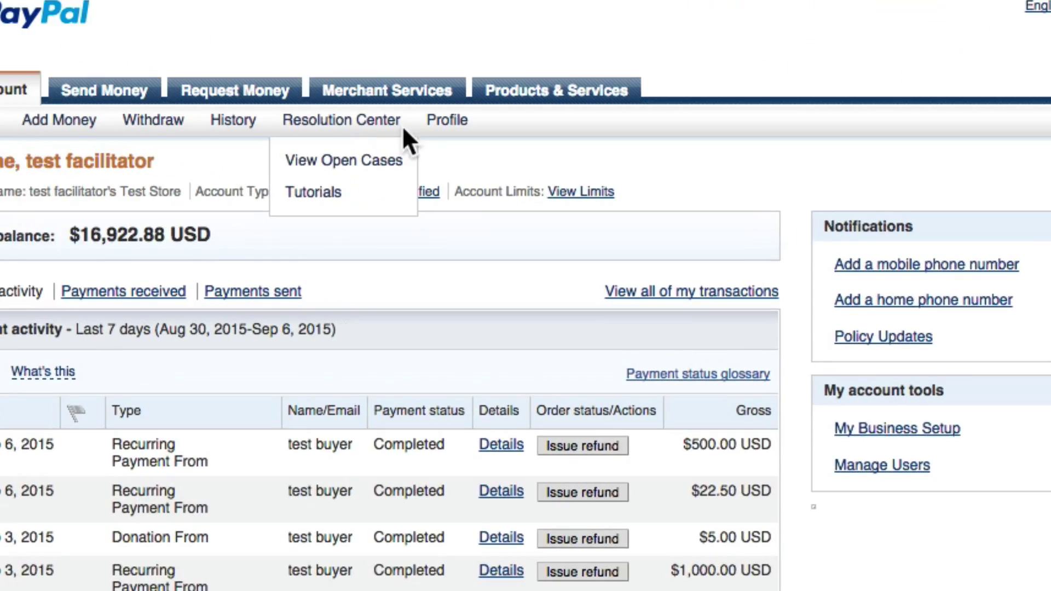
From My Selling Tools, open Instant payment notifications settings and select Receive IPN messages (Enabled).
mouse_move(510, 181)
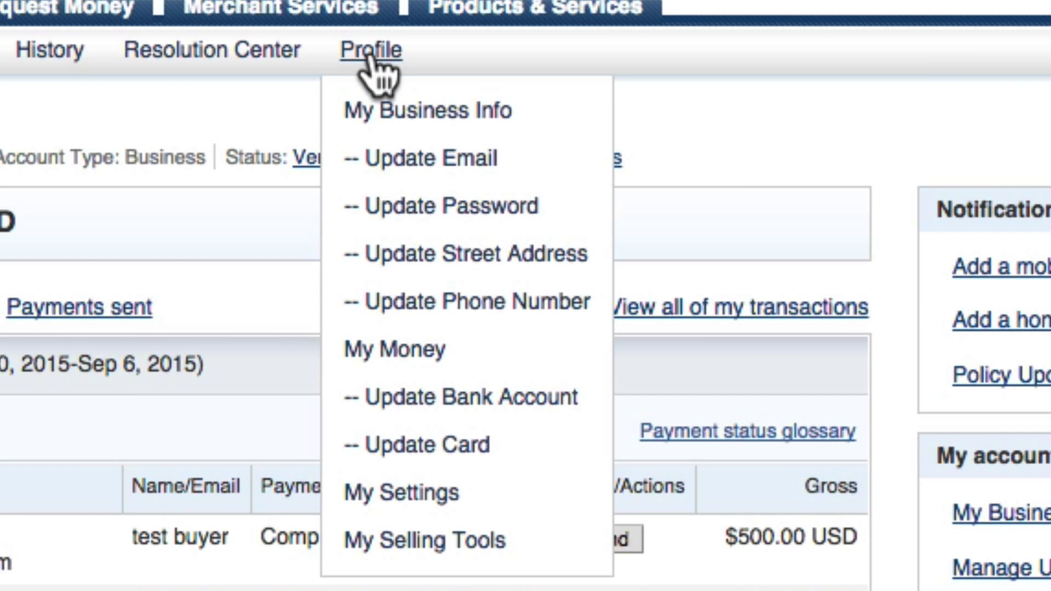
click(411, 550)
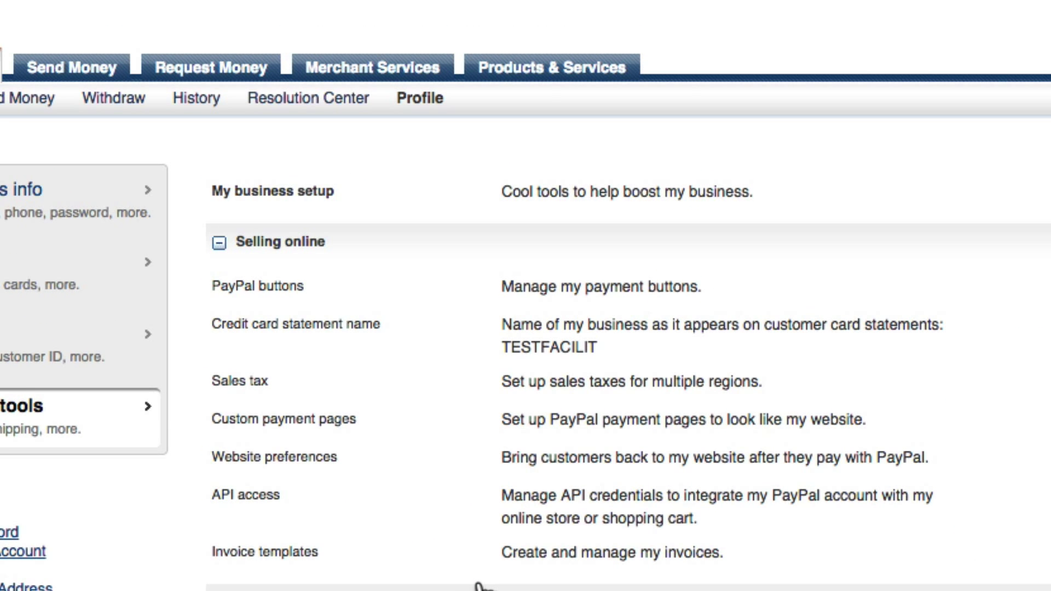
scroll(281, 257, down, 6)
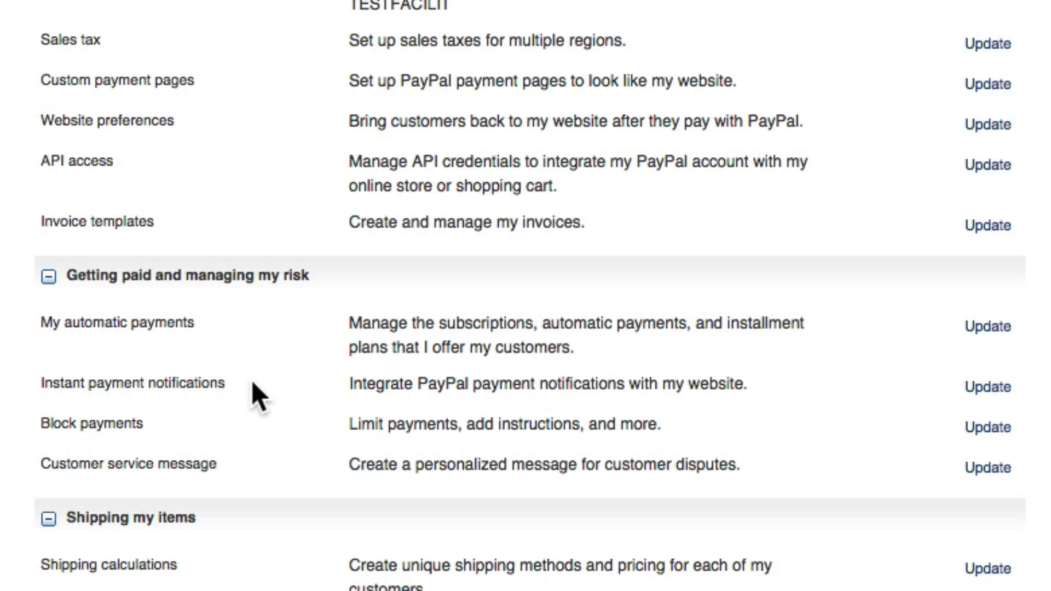
click(988, 387)
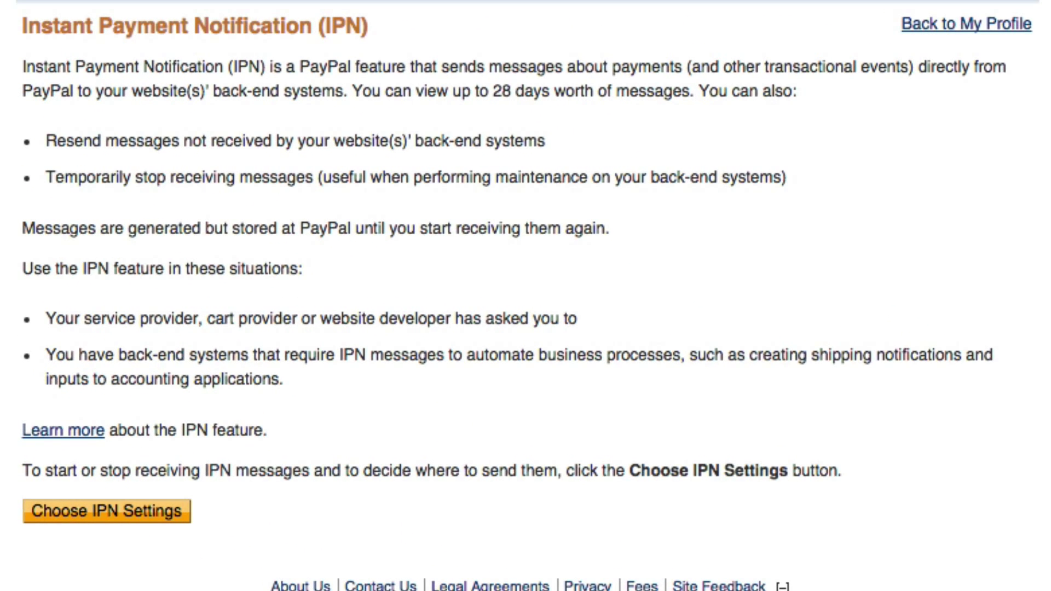
click(78, 517)
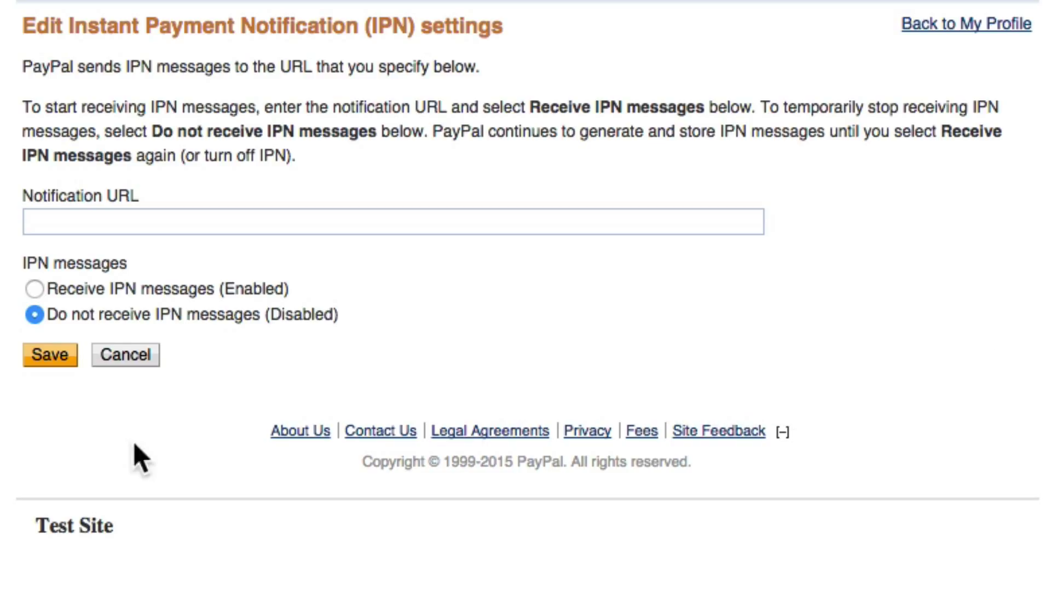
click(35, 289)
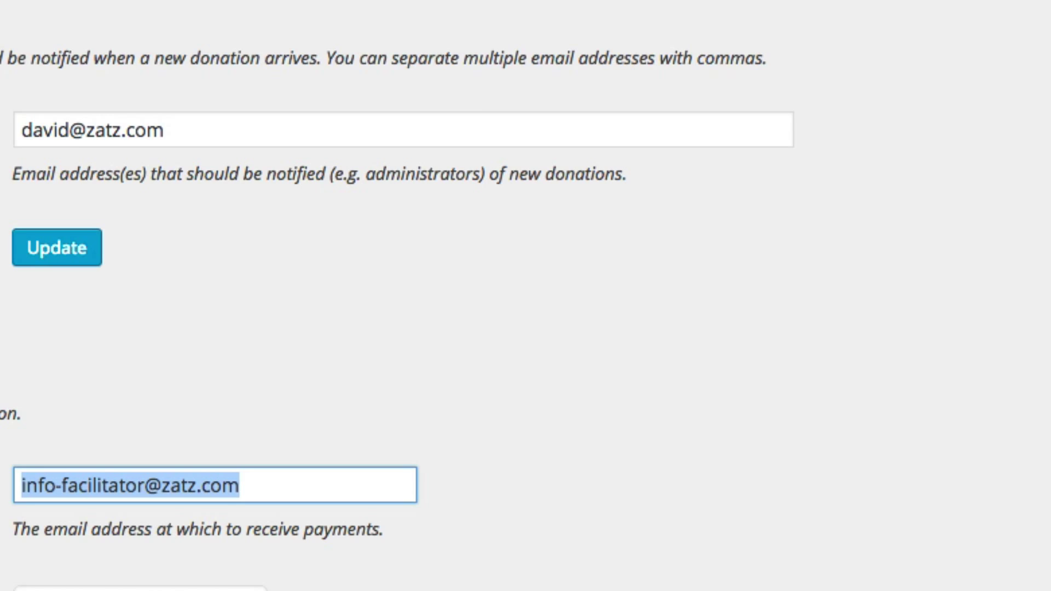
Select the full PayPal IPN URL on the Seamless Donations Settings tab and bring up its copy menu.
click(503, 343)
scroll(503, 343, down, 3)
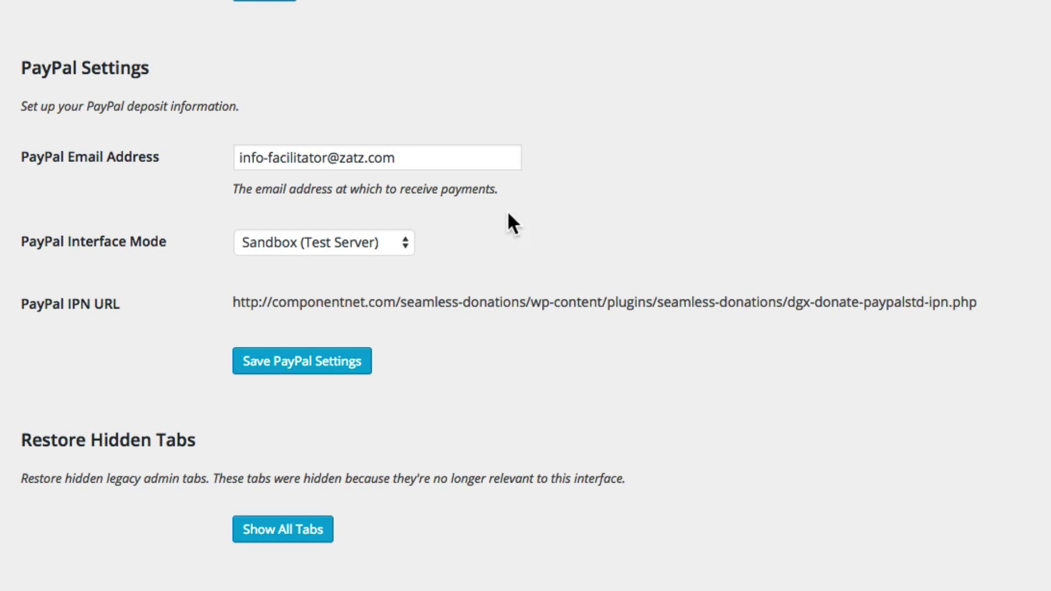
drag(414, 159, 172, 157)
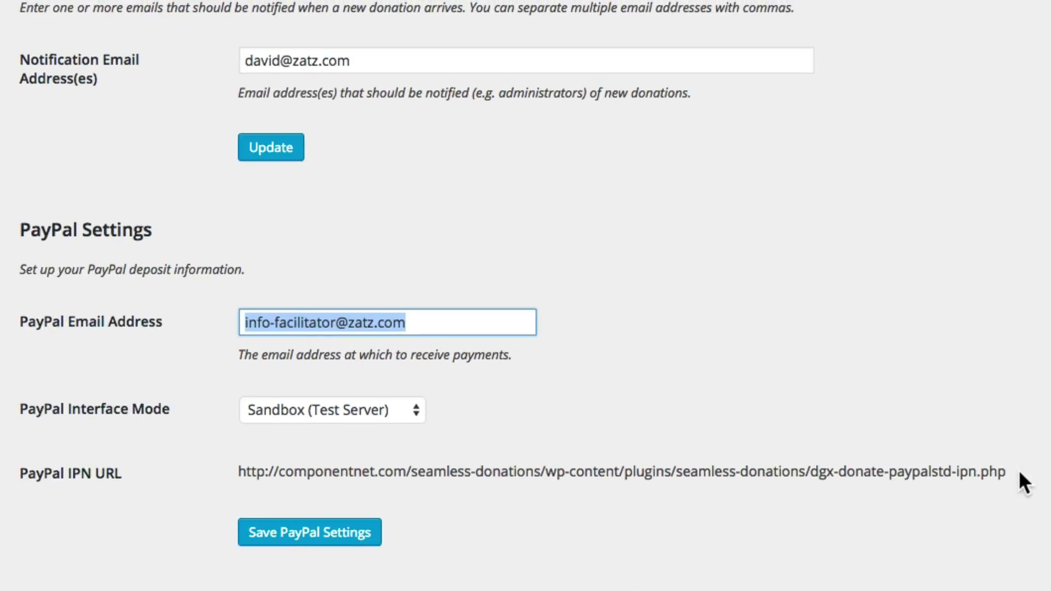
drag(1019, 470, 244, 472)
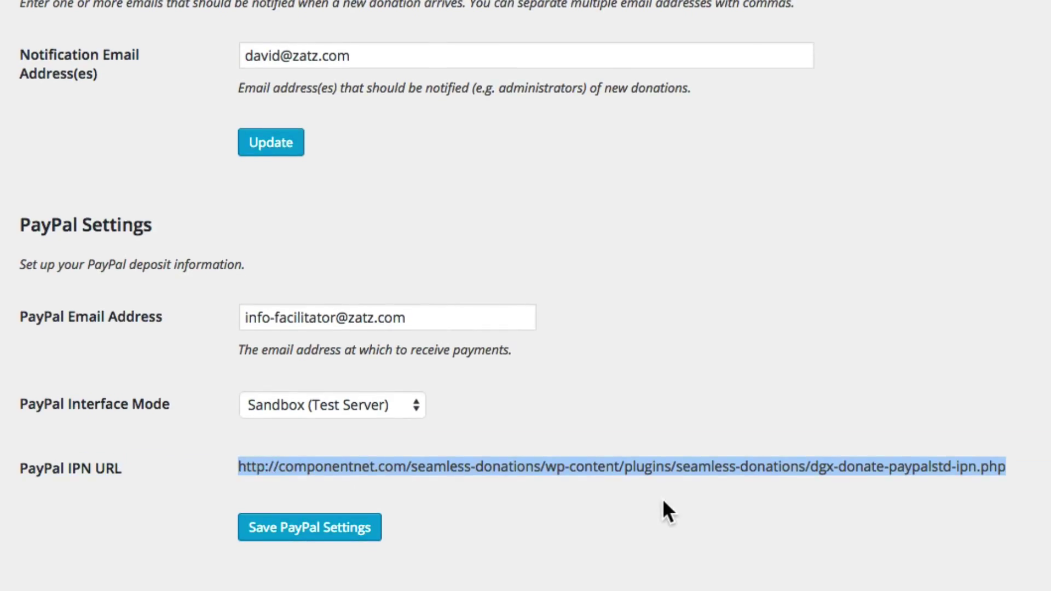
right_click(619, 465)
Copy the IPN URL, paste it into the sandbox Notification URL field, and save.
click(628, 470)
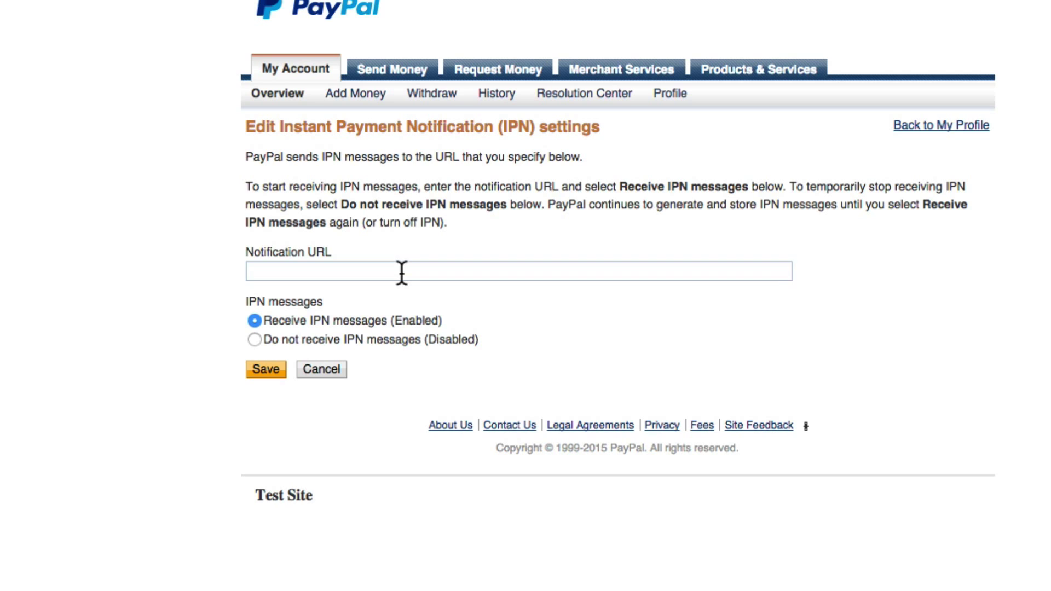
click(400, 272)
key(super+v)
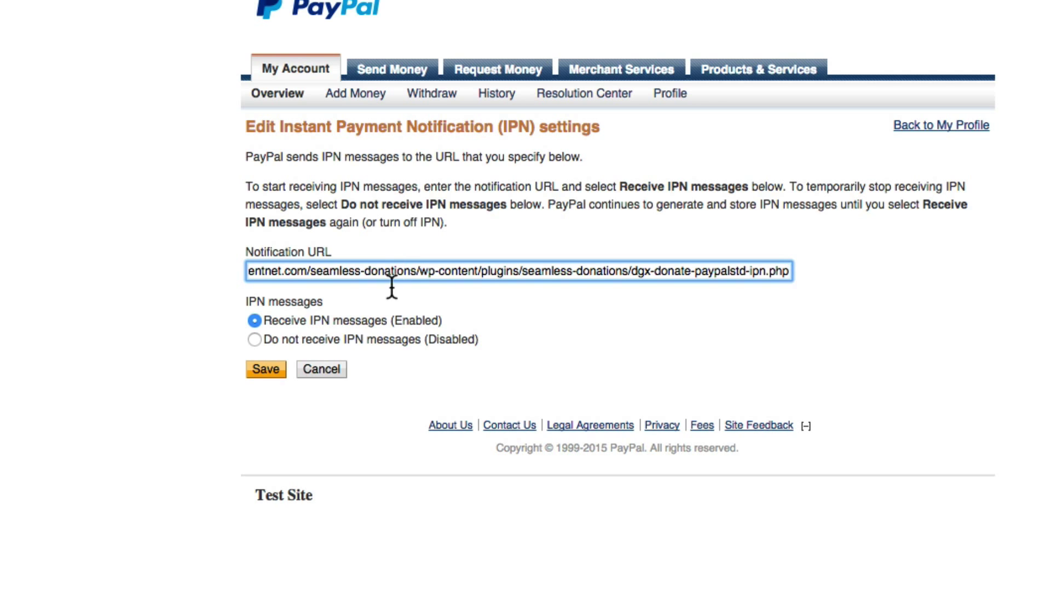
click(265, 369)
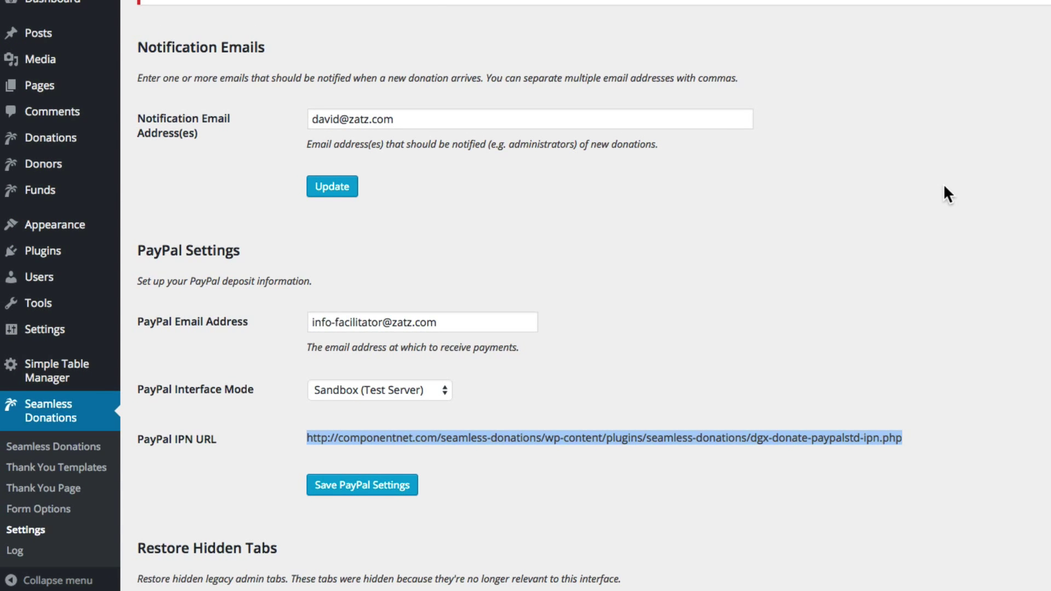
Open Seamless Donations > Log, which reads "The log is empty.".
click(191, 504)
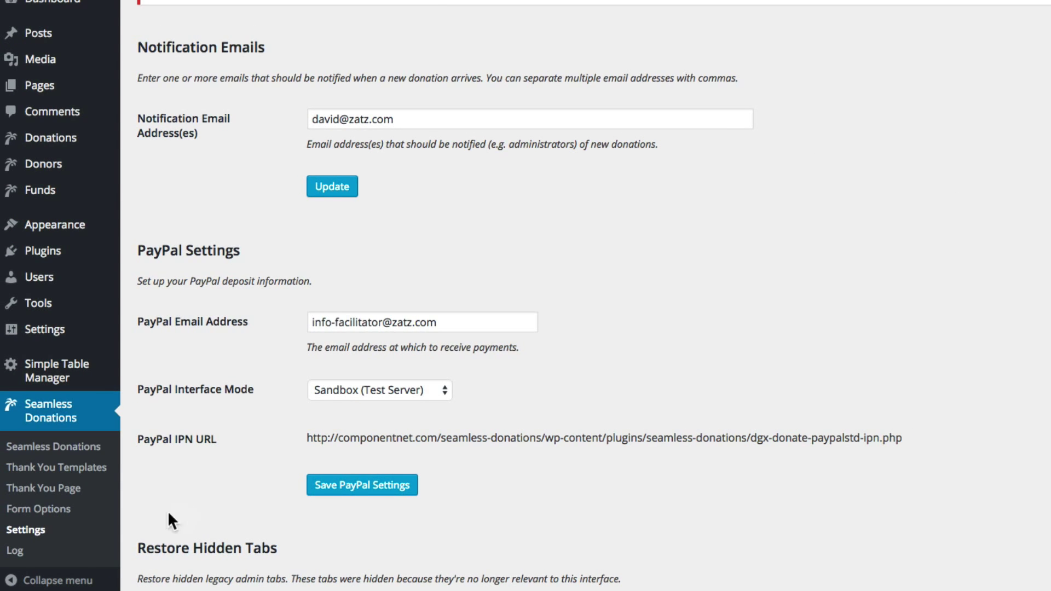
click(11, 553)
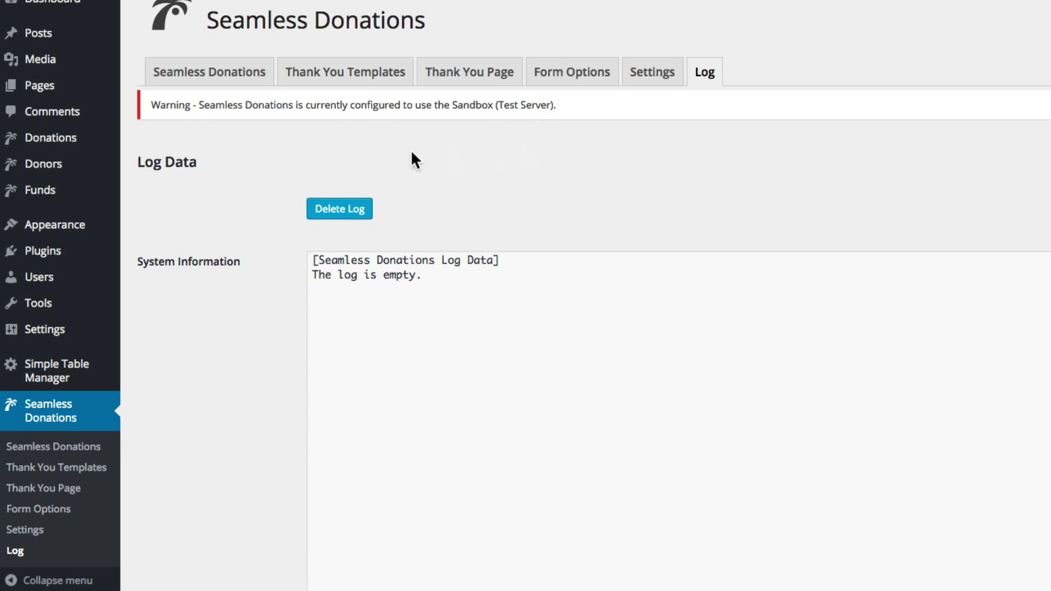
scroll(411, 159, up, 2)
Open the public site from the admin bar in a new tab.
mouse_move(96, 16)
right_click(72, 43)
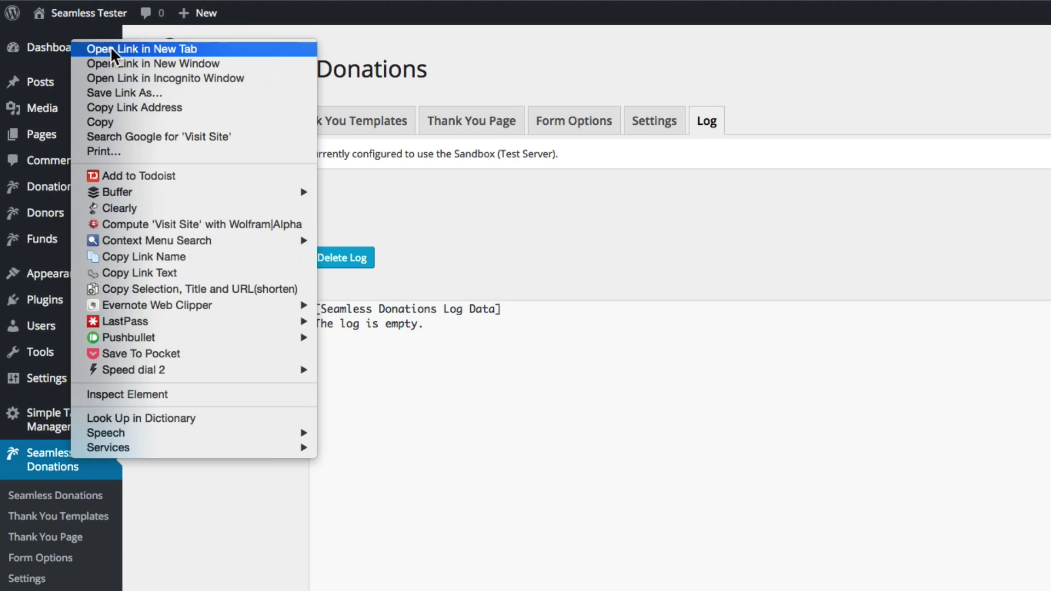
click(110, 48)
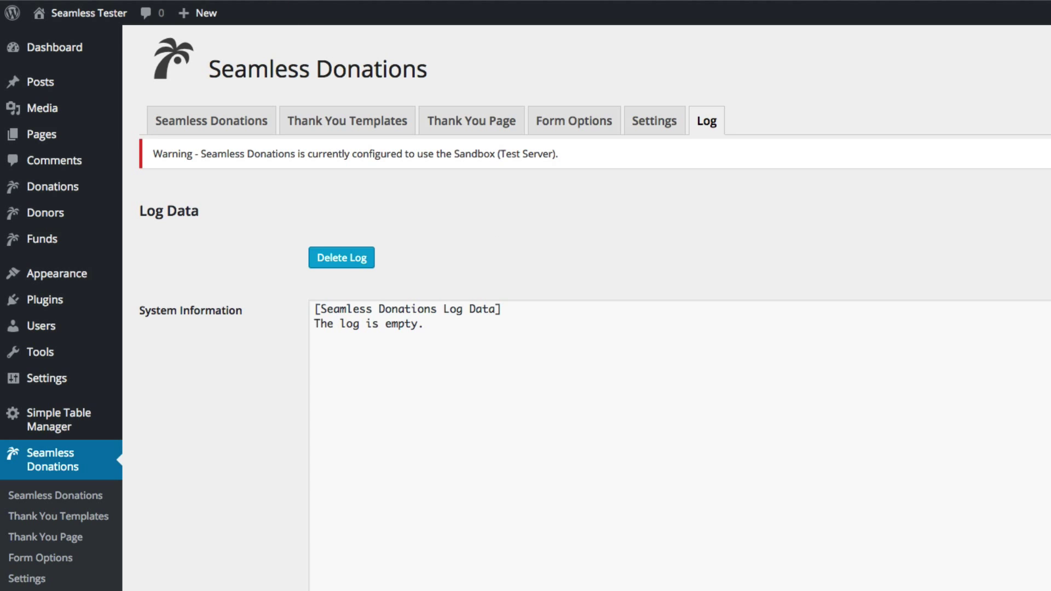
On the public site's donation form, choose the $5 donation amount.
key(ctrl+Tab)
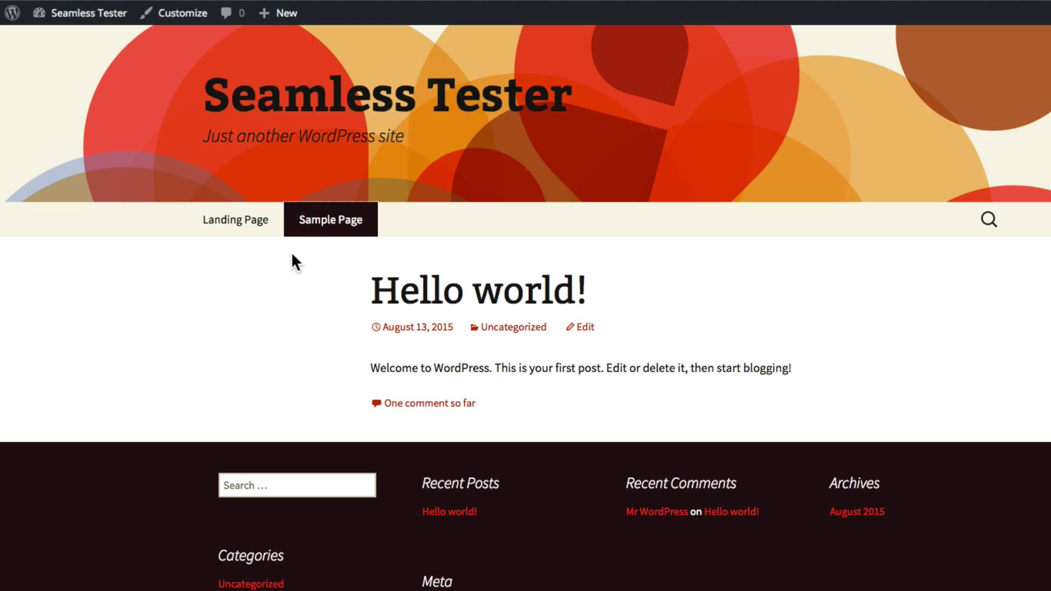
scroll(828, 196, down, 8)
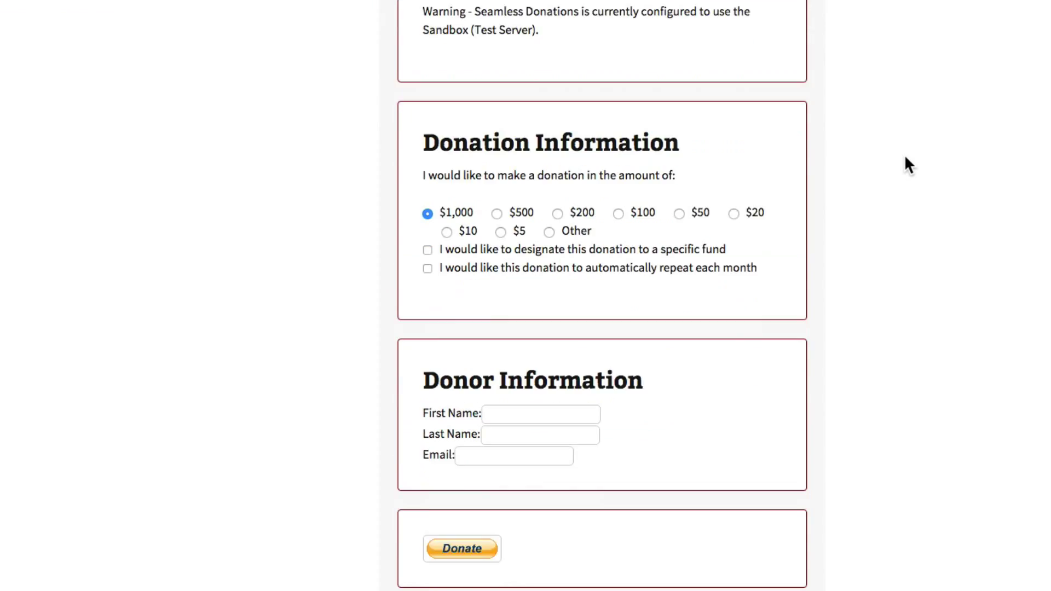
scroll(906, 157, down, 4)
scroll(905, 158, up, 3)
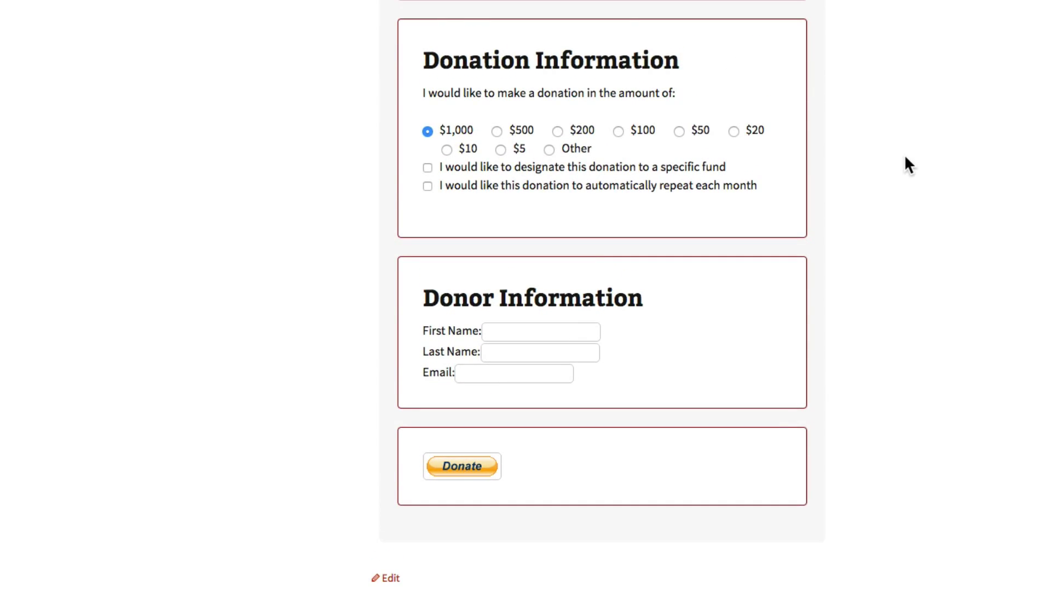
scroll(905, 157, up, 1)
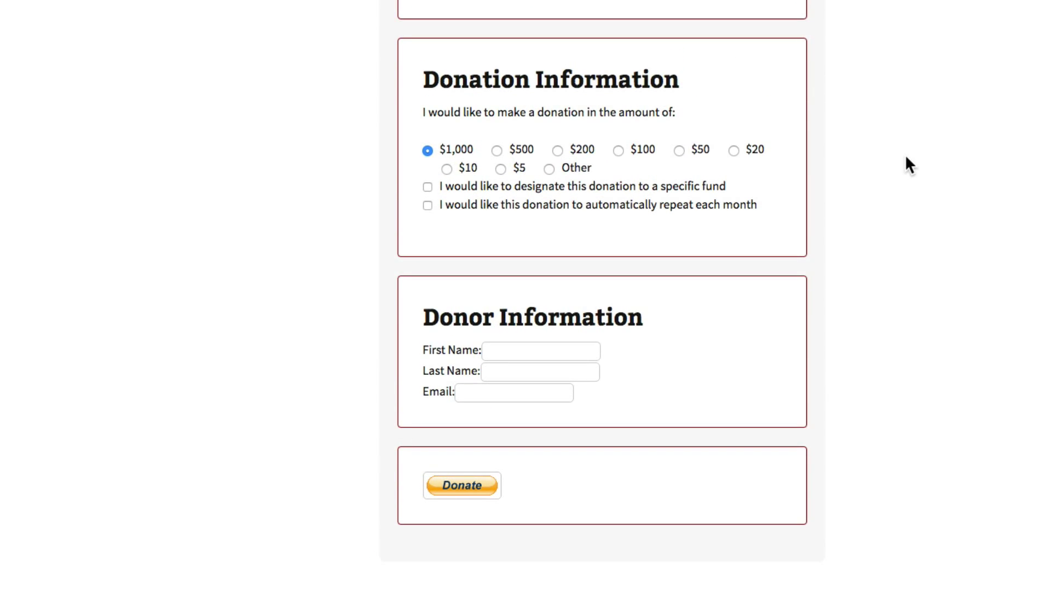
click(499, 169)
Fill in the test donor's first name, last name and e-mail, then submit the donation to PayPal.
click(530, 351)
scroll(529, 350, up, 1)
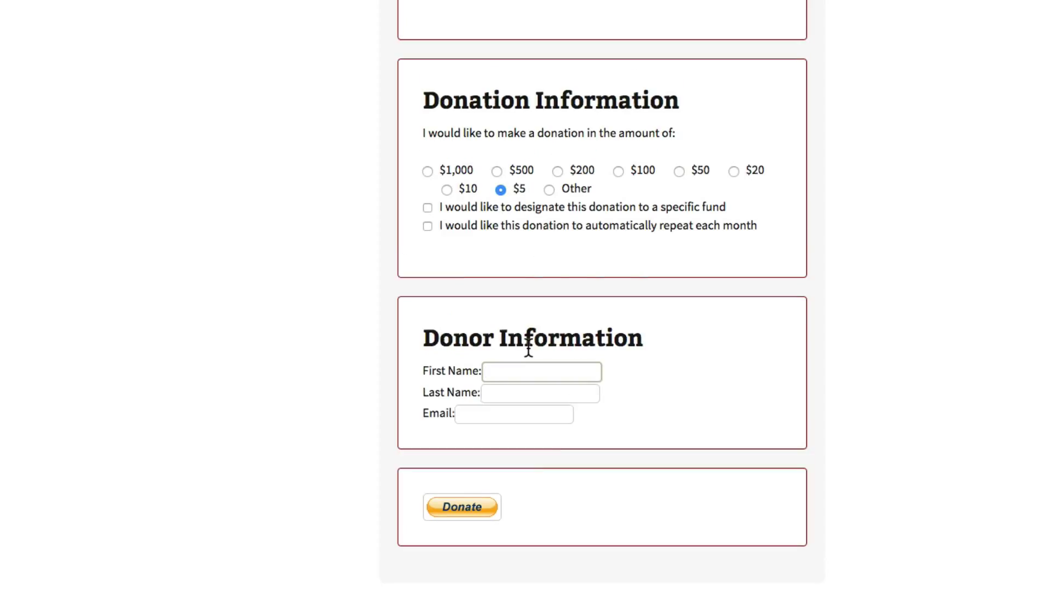
text(PayPal)
key(Tab)
text(Demo)
key(Tab)
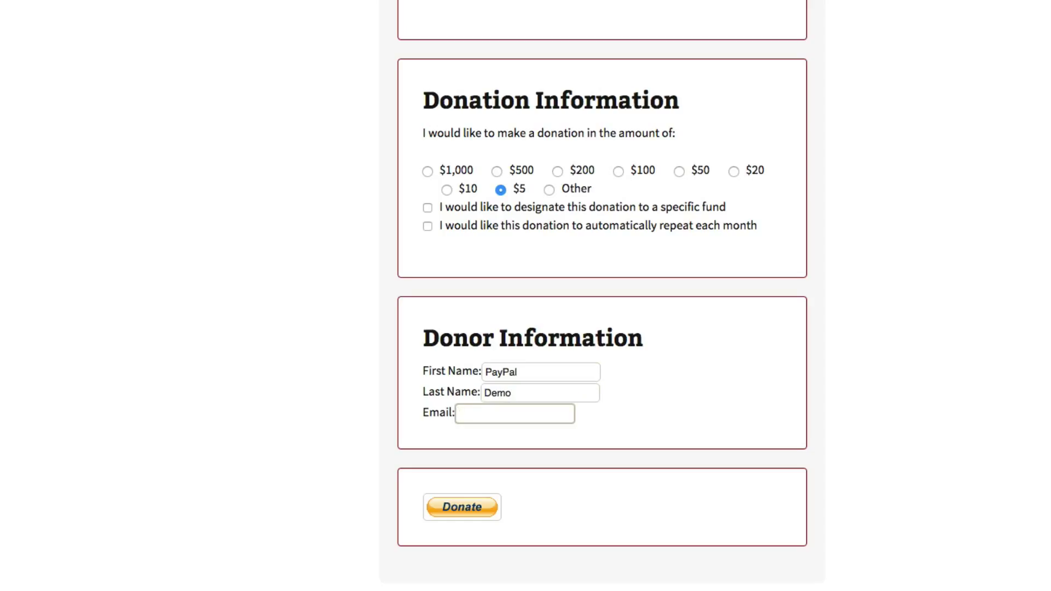
text(paypal@demo.com)
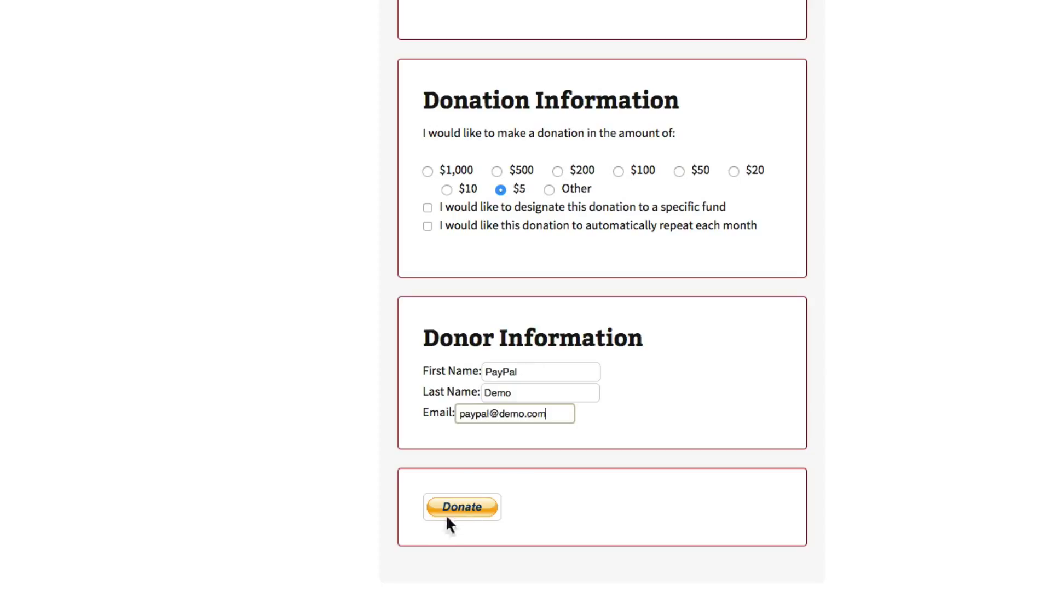
click(459, 511)
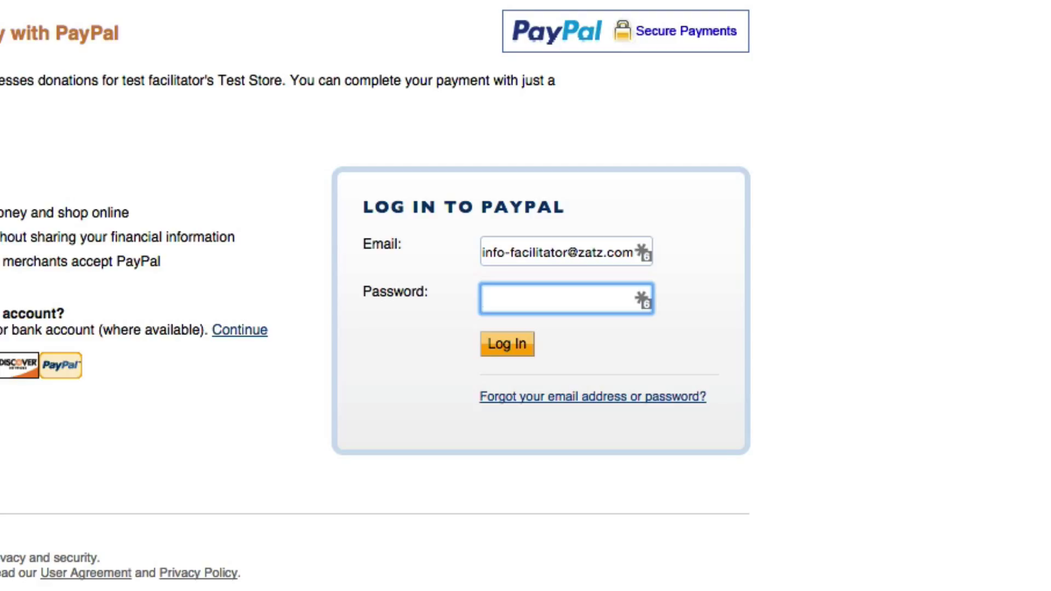
Sign in to PayPal Sandbox as the test buyer with password-manager credentials to reach the $5.00 review page.
click(887, 186)
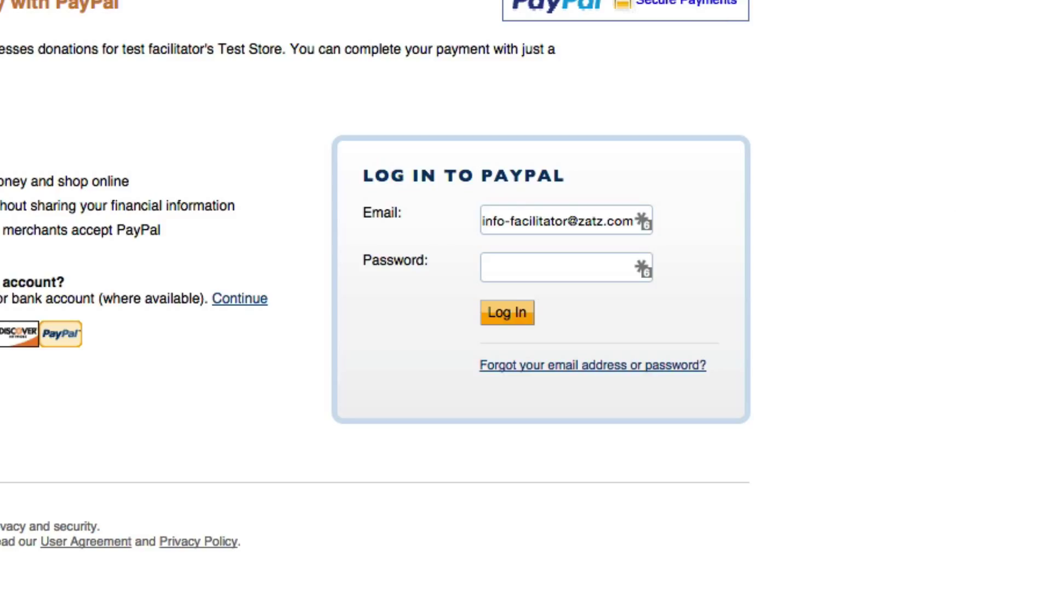
key(super+backslash)
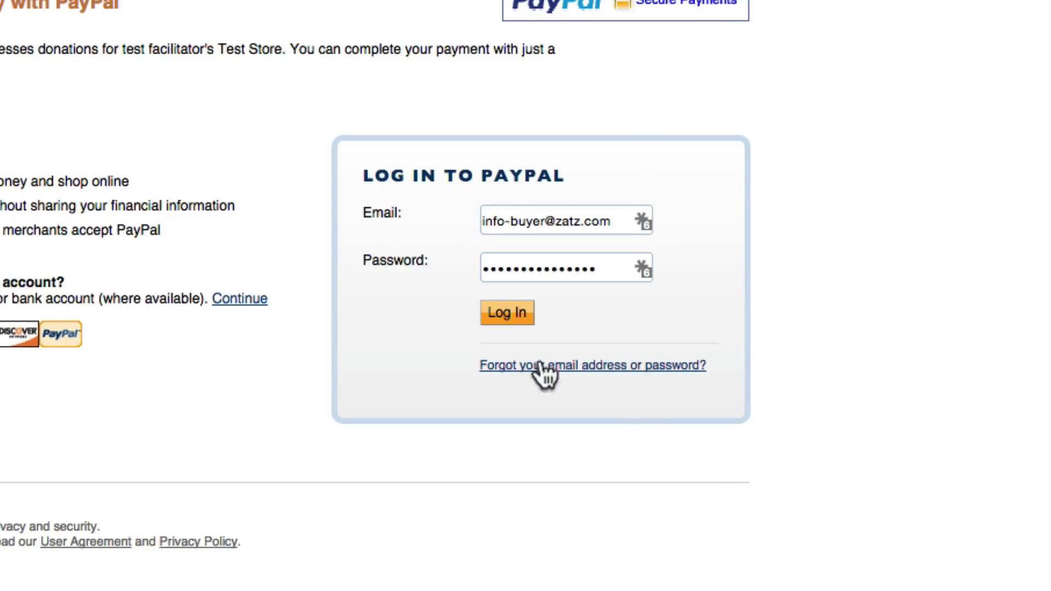
click(500, 330)
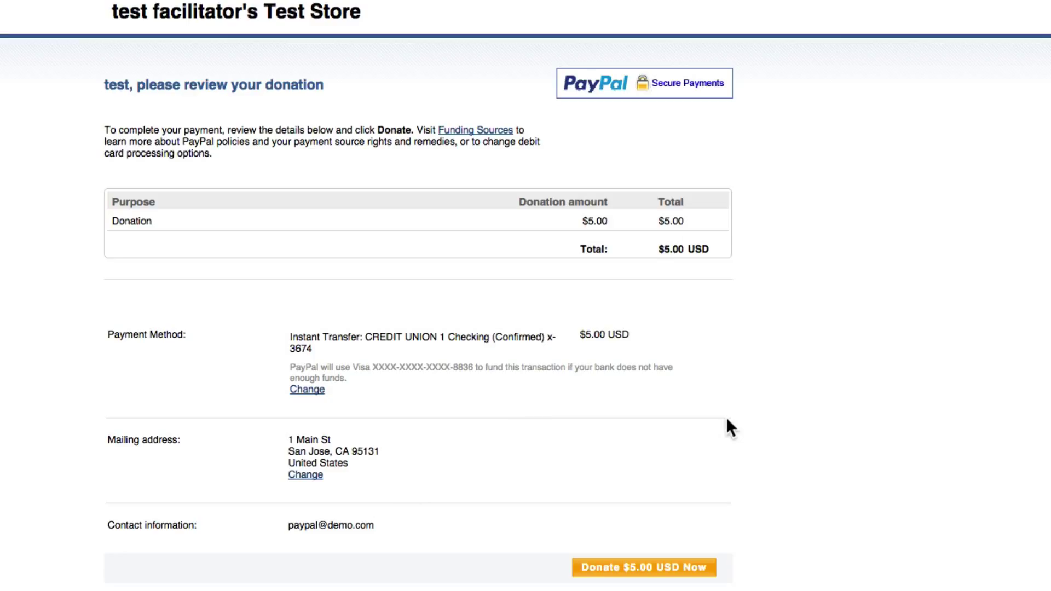
Confirm the $5.00 USD donation, note the sandbox.paypal.com address, and return to the test store.
click(610, 569)
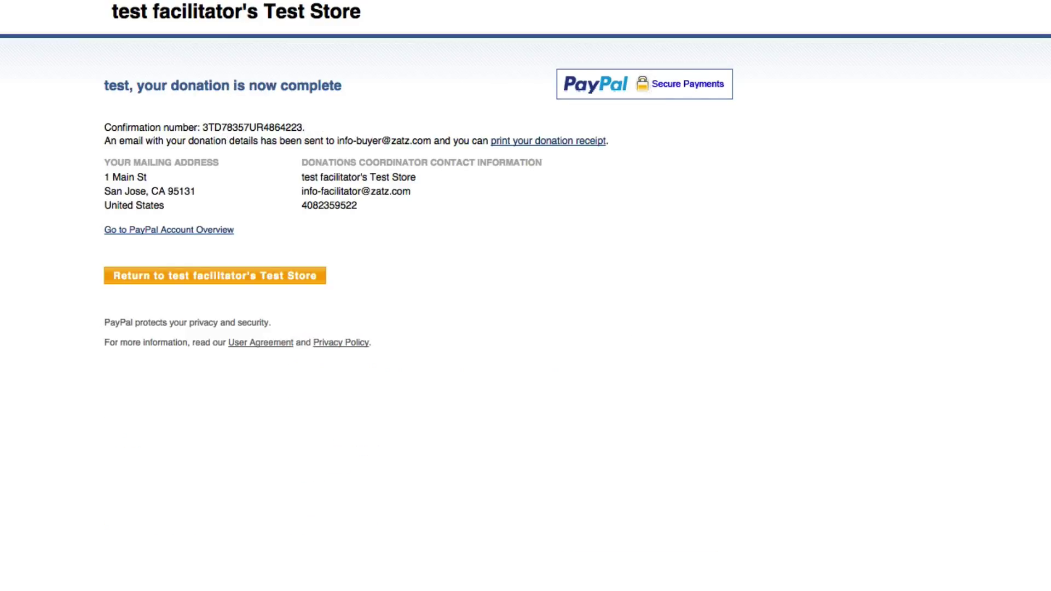
drag(269, 25, 441, 25)
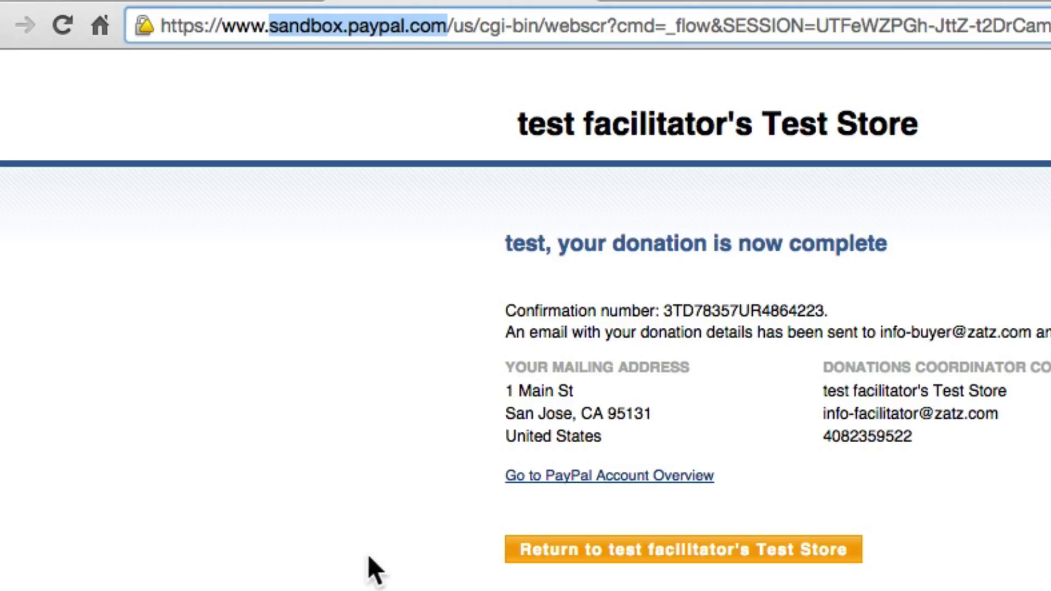
click(378, 539)
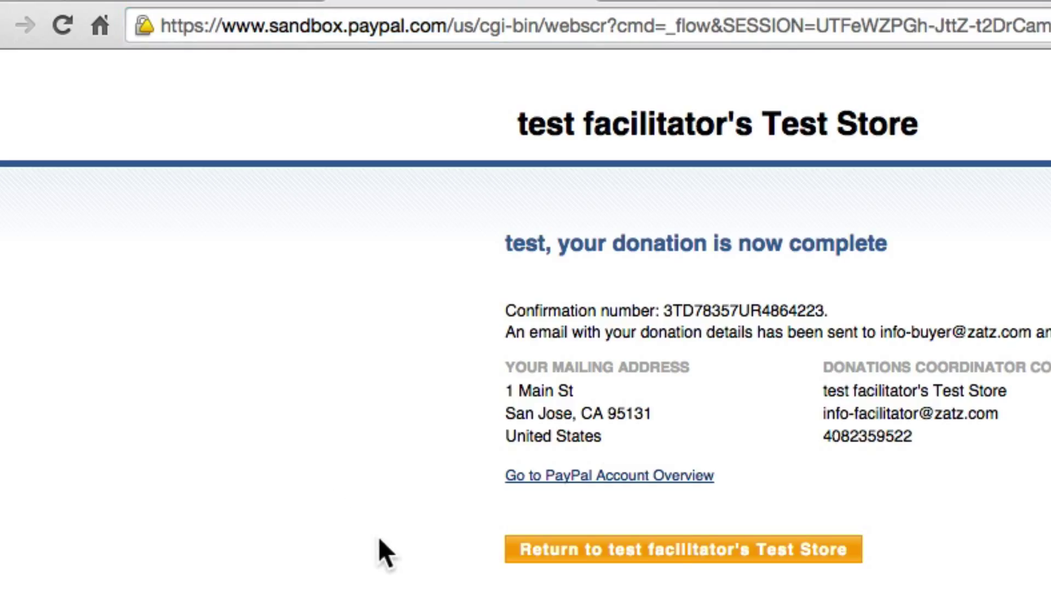
click(666, 559)
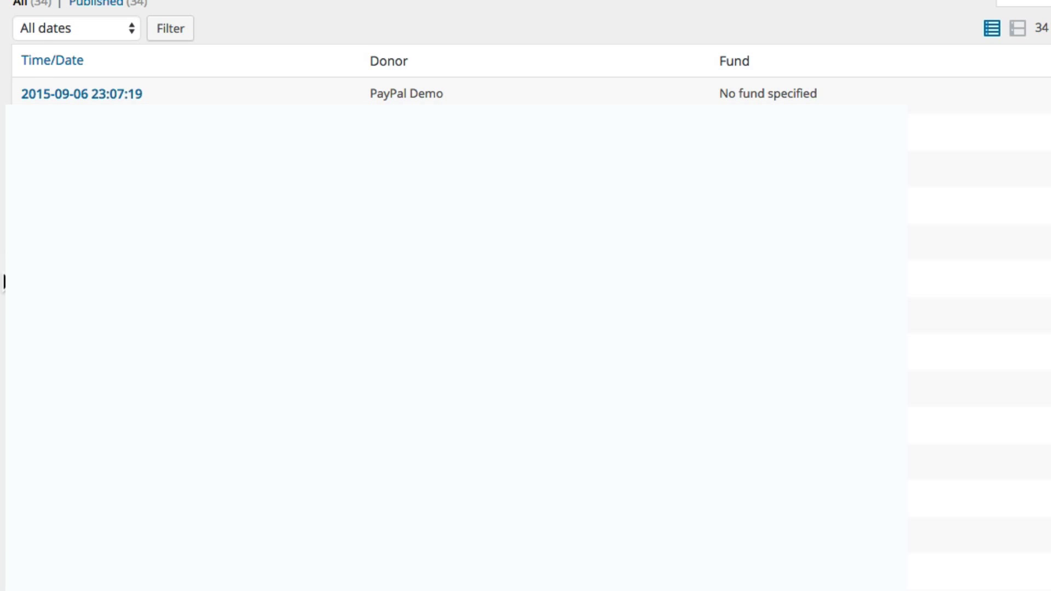
mouse_move(2, 459)
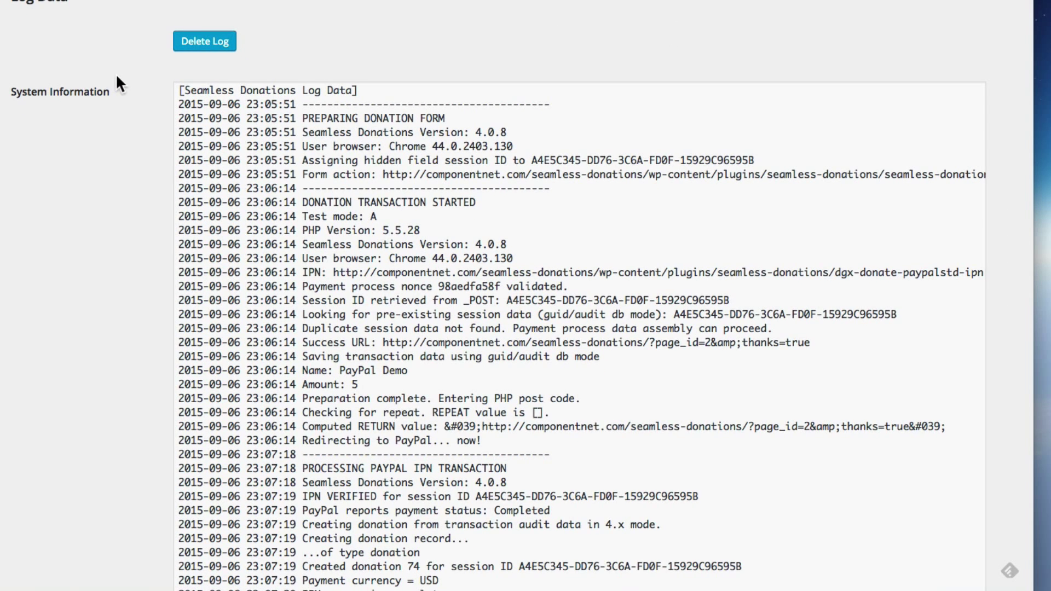
Scroll through the Seamless Donations log data to the IPN processing complete line.
scroll(635, 115, down, 5)
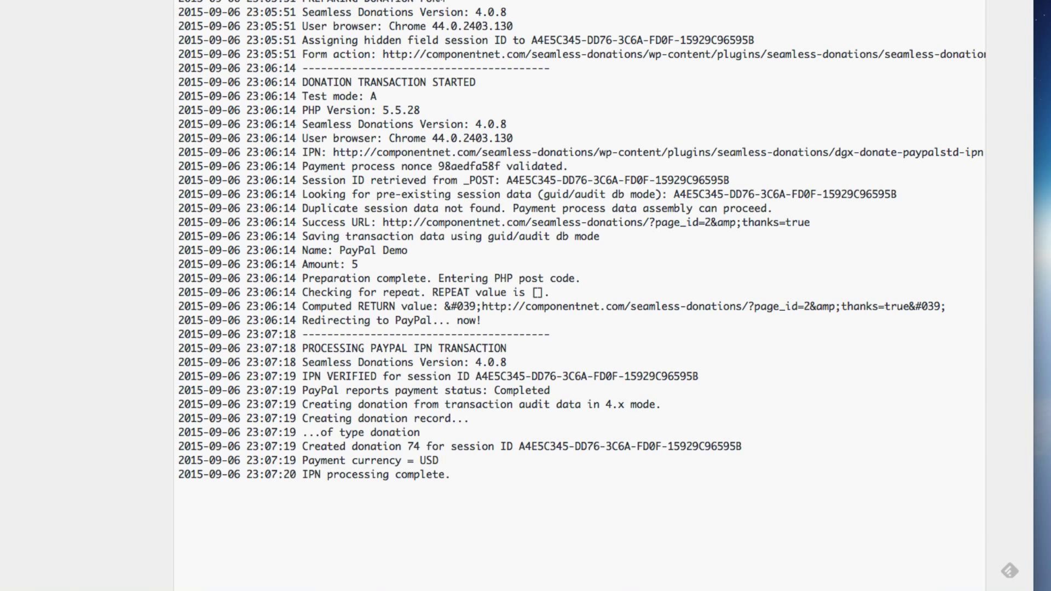
scroll(580, 296, up, 2)
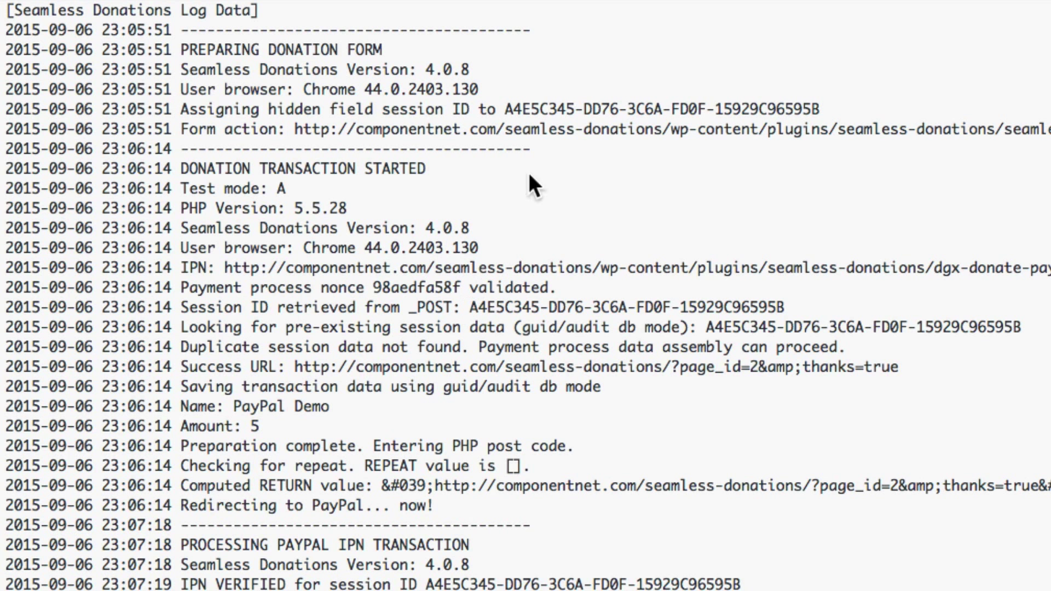
scroll(528, 173, down, 2)
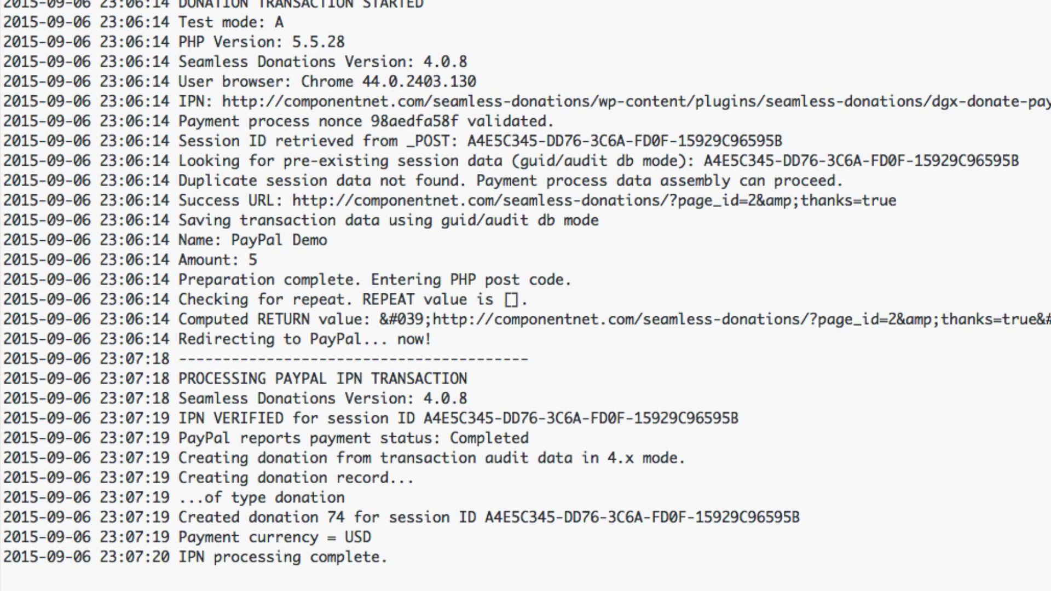
scroll(293, 20, up, 4)
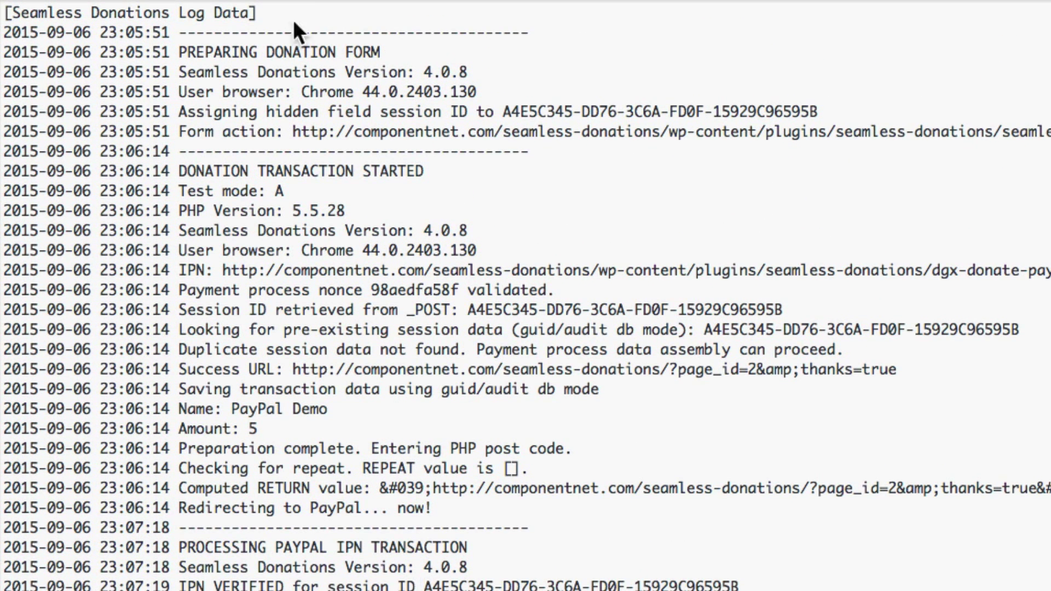